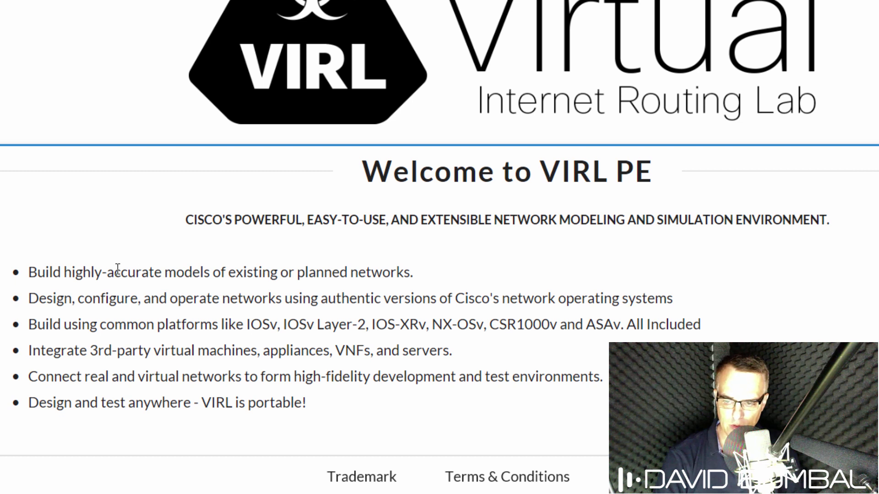
Highlight the accurate-network-models phrase and the included platforms IOSv, IOSv Layer-2, CSR1000v and ASAv.
{"action": "left_click_drag", "start_coordinate": [112, 268], "coordinate": [408, 270]}
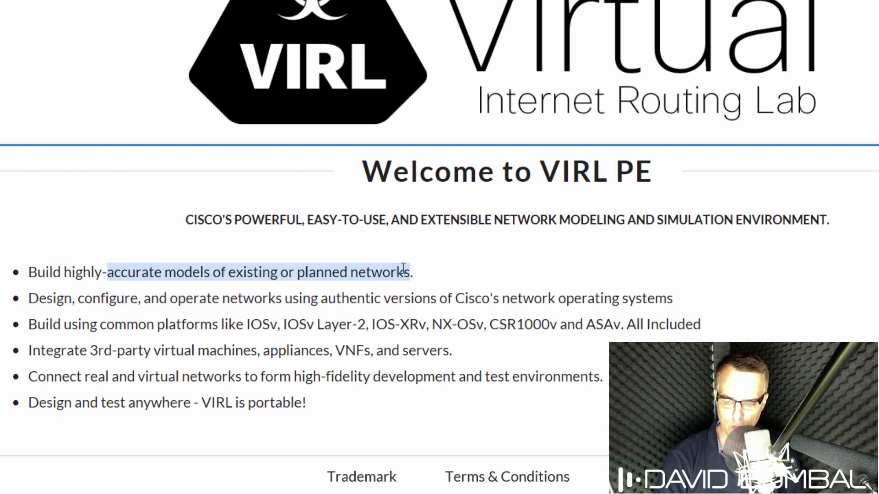
{"action": "left_click", "coordinate": [405, 273]}
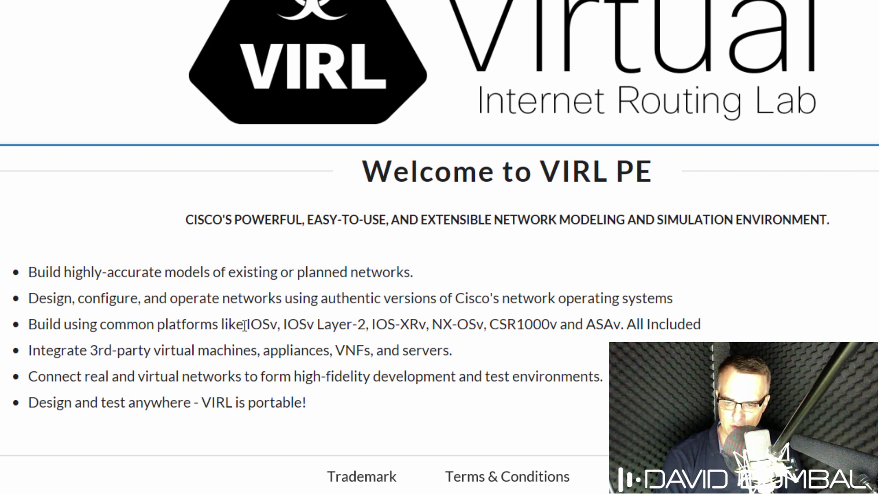
{"action": "left_click_drag", "start_coordinate": [245, 326], "coordinate": [708, 330]}
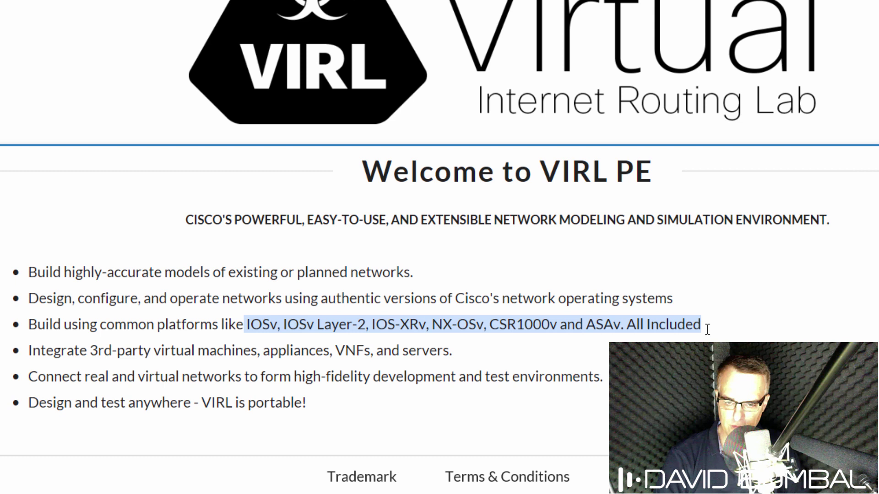
{"action": "left_click", "coordinate": [274, 330]}
{"action": "double_click", "coordinate": [252, 325]}
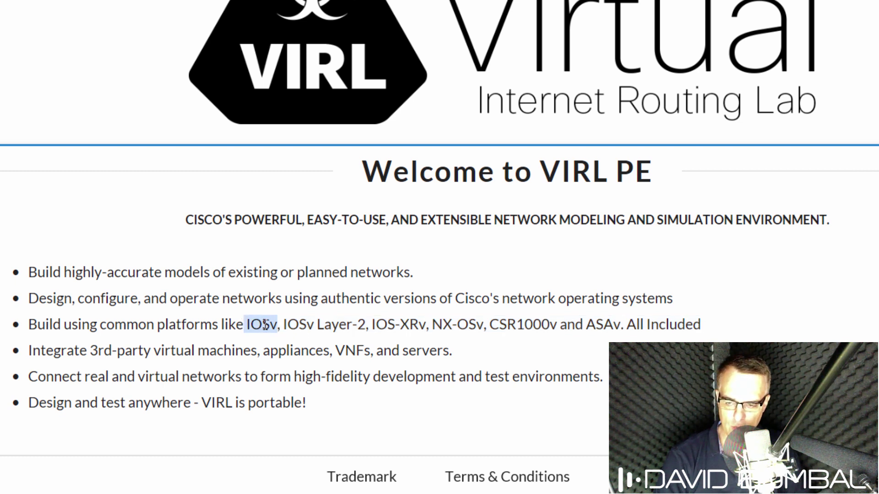
{"action": "left_click_drag", "start_coordinate": [284, 325], "coordinate": [367, 326]}
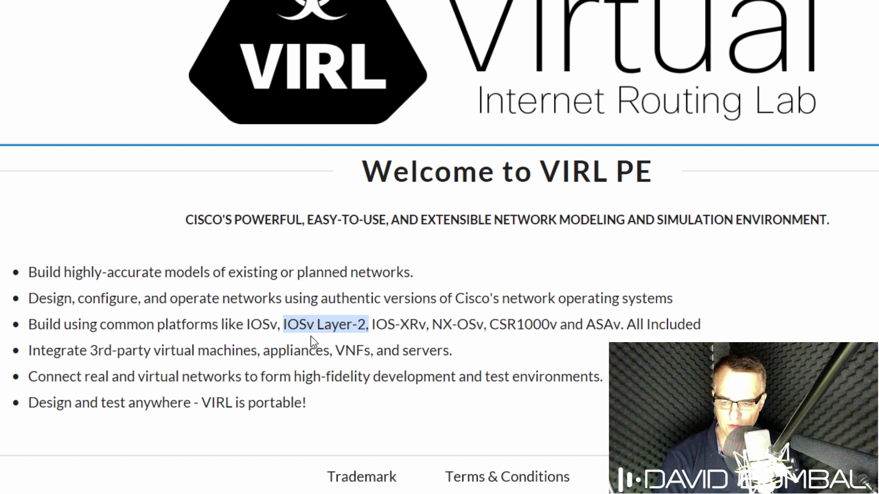
{"action": "left_click_drag", "start_coordinate": [248, 326], "coordinate": [469, 321]}
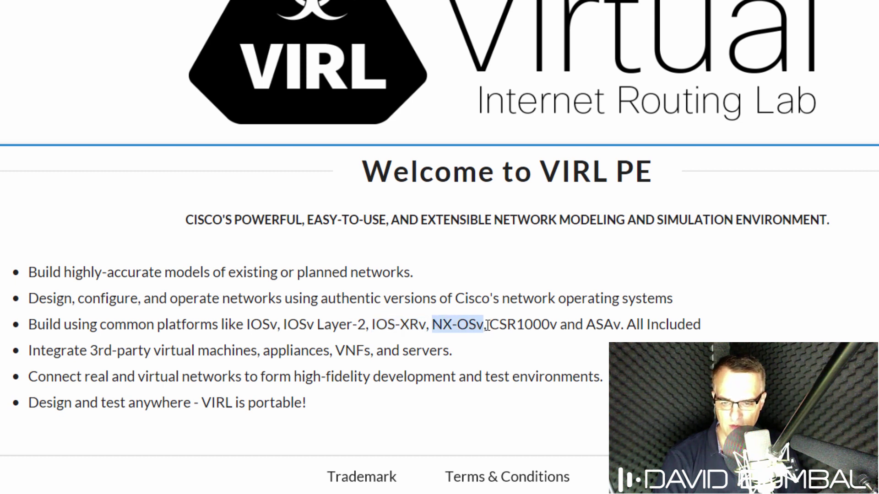
{"action": "left_click_drag", "start_coordinate": [486, 326], "coordinate": [559, 327]}
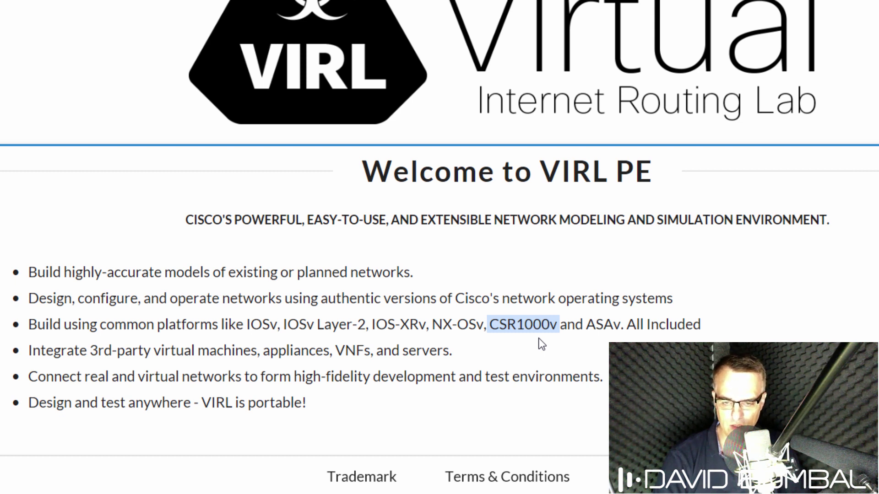
{"action": "left_click_drag", "start_coordinate": [583, 324], "coordinate": [632, 324]}
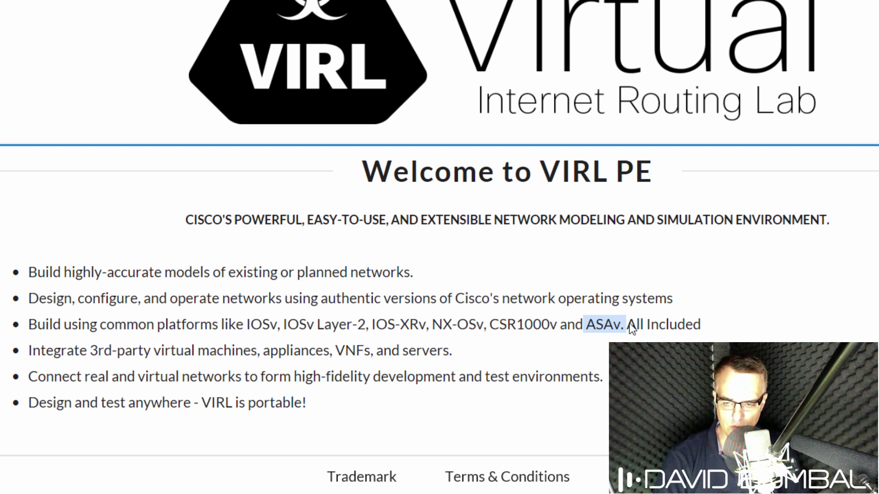
{"action": "left_click_drag", "start_coordinate": [247, 325], "coordinate": [702, 325]}
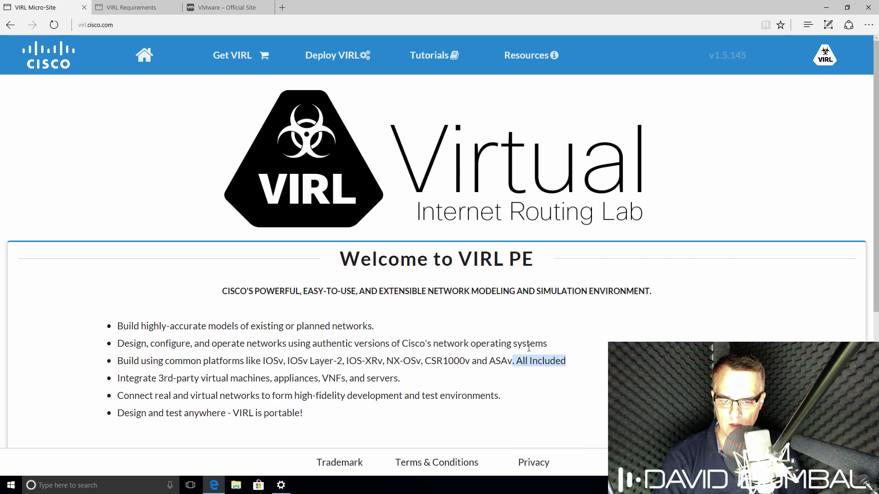
Open the Prerequisites page and highlight the vSphere entry, VMware Server Solutions heading and hardware requirements.
{"action": "scroll", "coordinate": [552, 340], "scroll_direction": "down", "scroll_amount": 5}
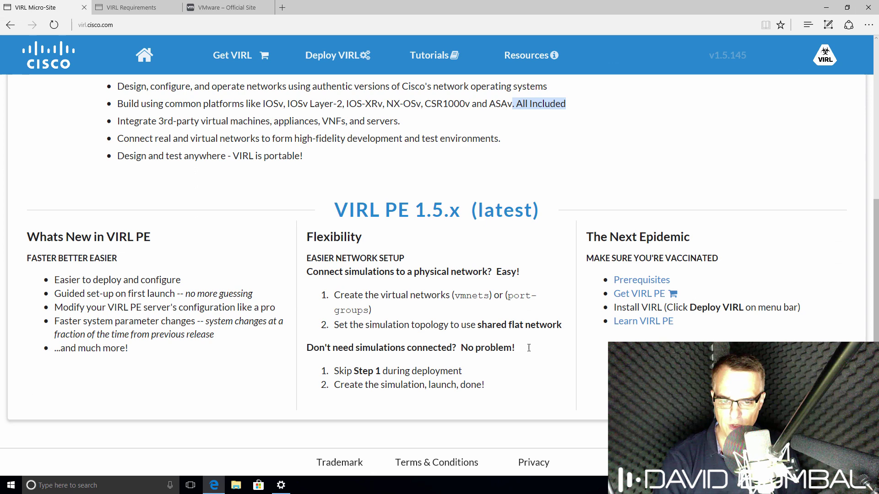
{"action": "left_click", "coordinate": [631, 285]}
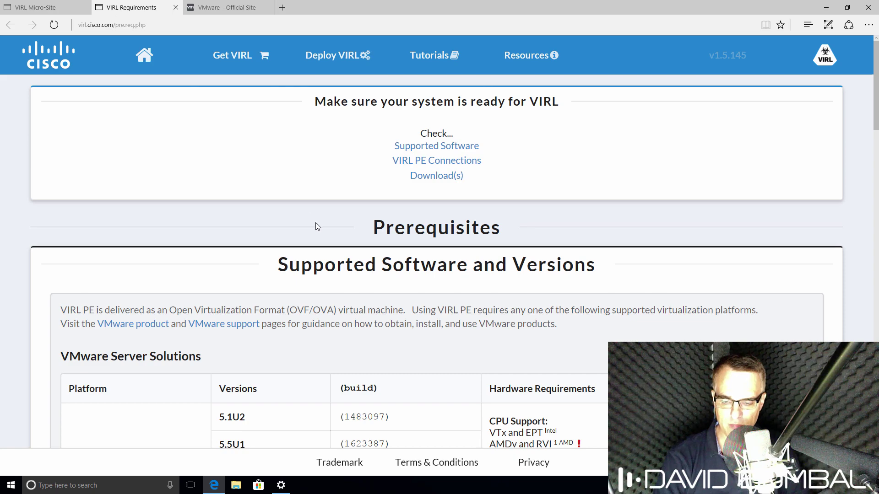
{"action": "scroll", "coordinate": [324, 246], "scroll_direction": "down", "scroll_amount": 4}
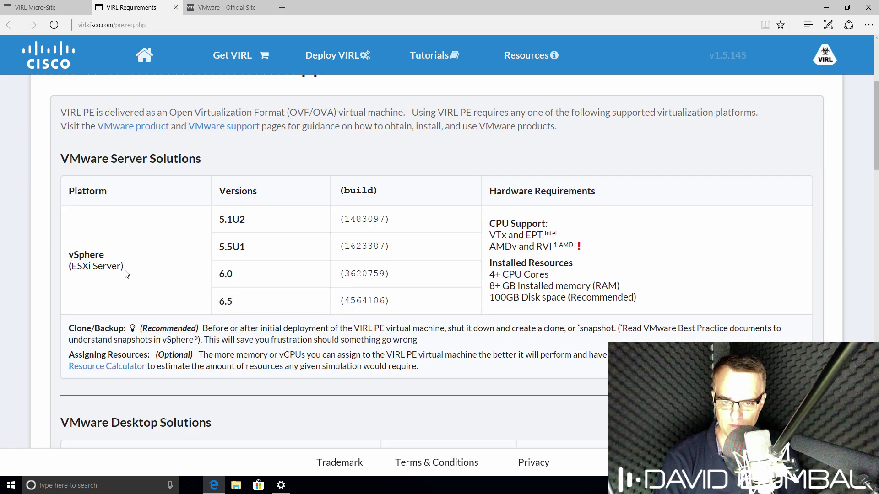
{"action": "left_click_drag", "start_coordinate": [125, 267], "coordinate": [70, 250]}
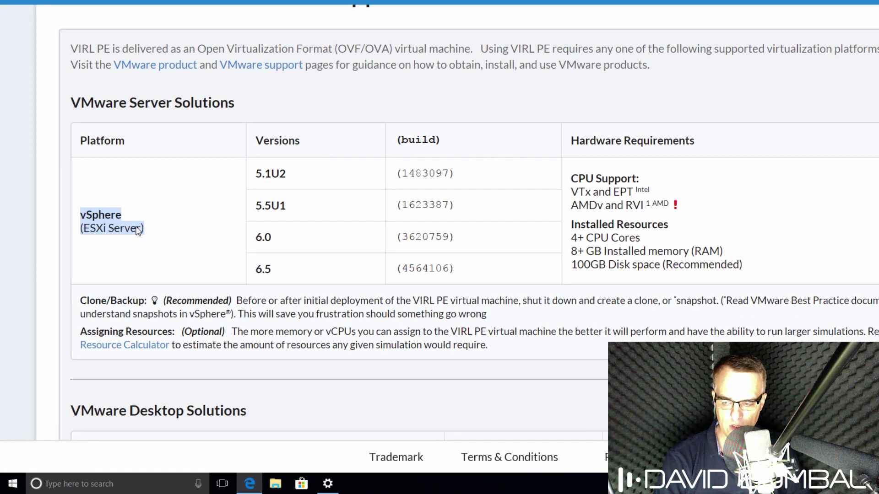
{"action": "left_click_drag", "start_coordinate": [77, 75], "coordinate": [232, 78]}
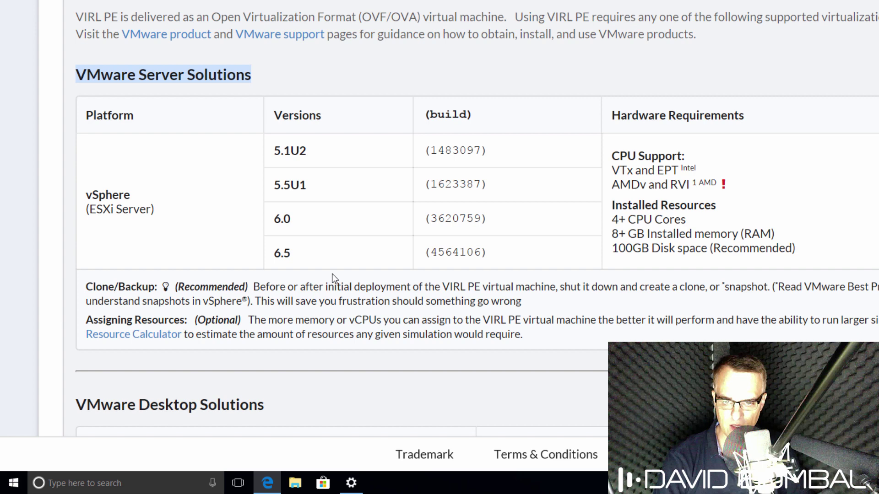
{"action": "left_click_drag", "start_coordinate": [612, 154], "coordinate": [796, 265]}
{"action": "scroll", "coordinate": [768, 251], "scroll_direction": "down", "scroll_amount": 6}
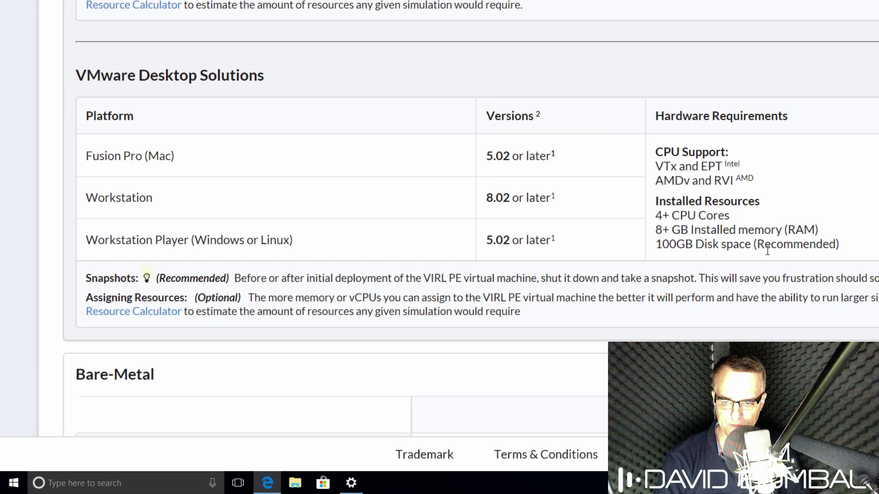
{"action": "left_click_drag", "start_coordinate": [75, 77], "coordinate": [270, 73]}
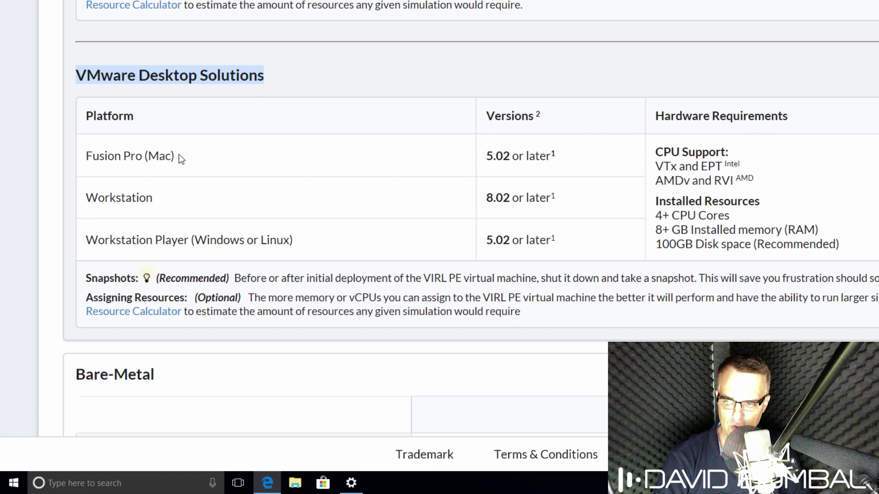
{"action": "left_click_drag", "start_coordinate": [178, 157], "coordinate": [87, 156]}
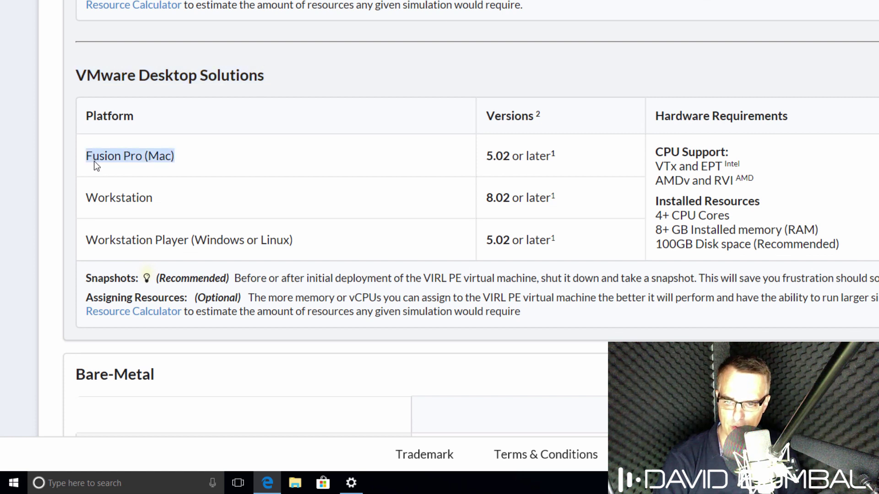
{"action": "left_click_drag", "start_coordinate": [153, 197], "coordinate": [63, 196]}
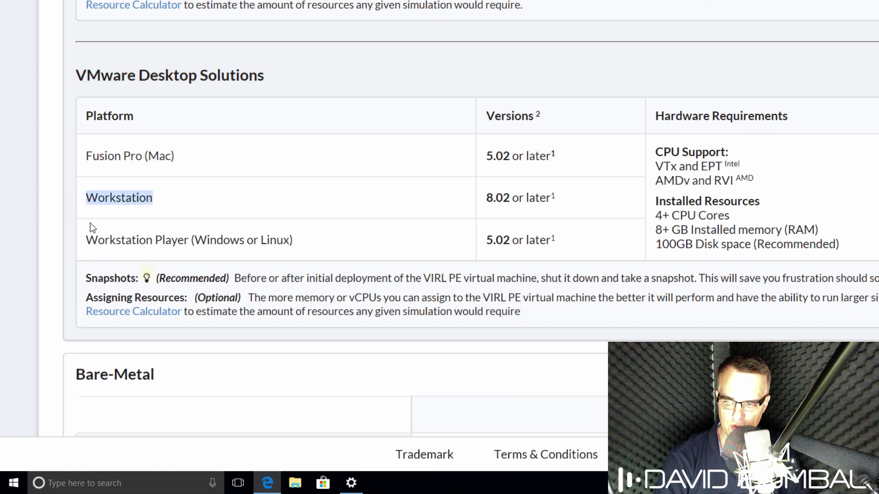
{"action": "left_click_drag", "start_coordinate": [86, 240], "coordinate": [305, 248]}
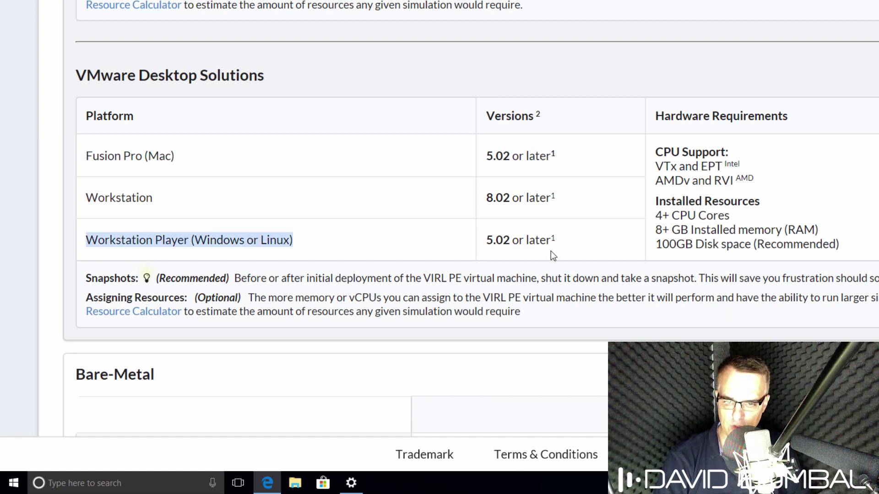
{"action": "left_click_drag", "start_coordinate": [655, 144], "coordinate": [844, 260]}
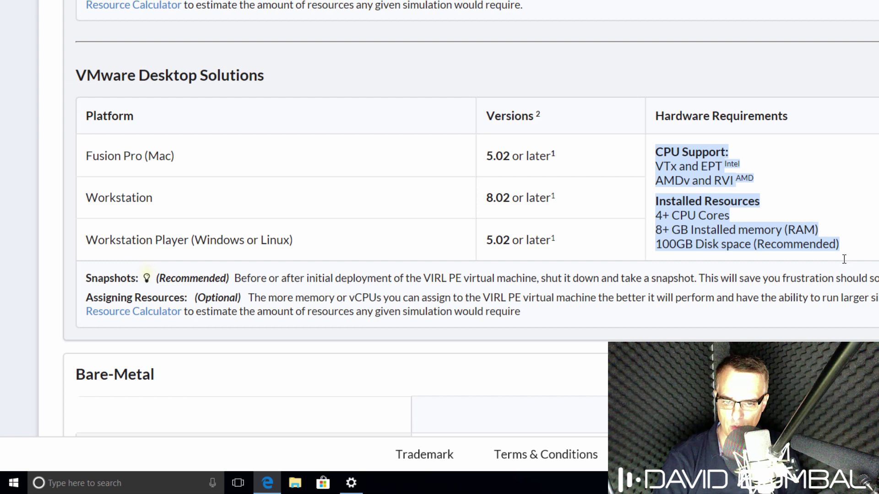
{"action": "left_click", "coordinate": [723, 228]}
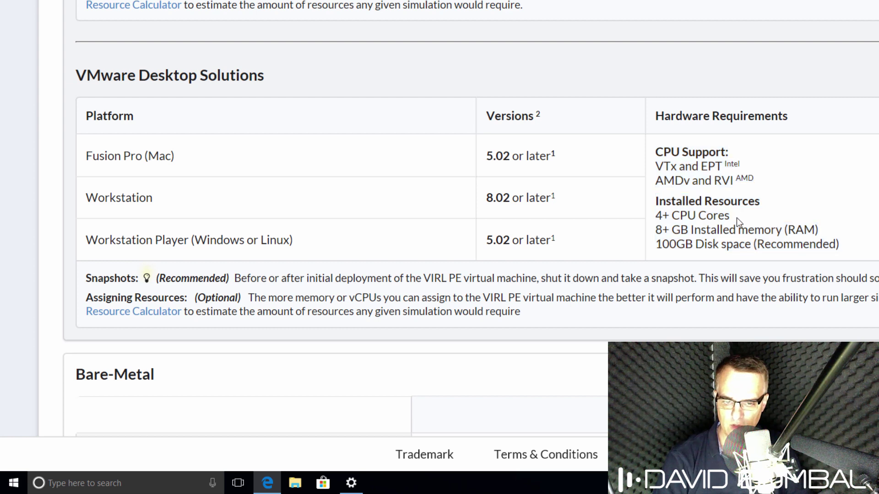
{"action": "left_click_drag", "start_coordinate": [737, 218], "coordinate": [839, 234]}
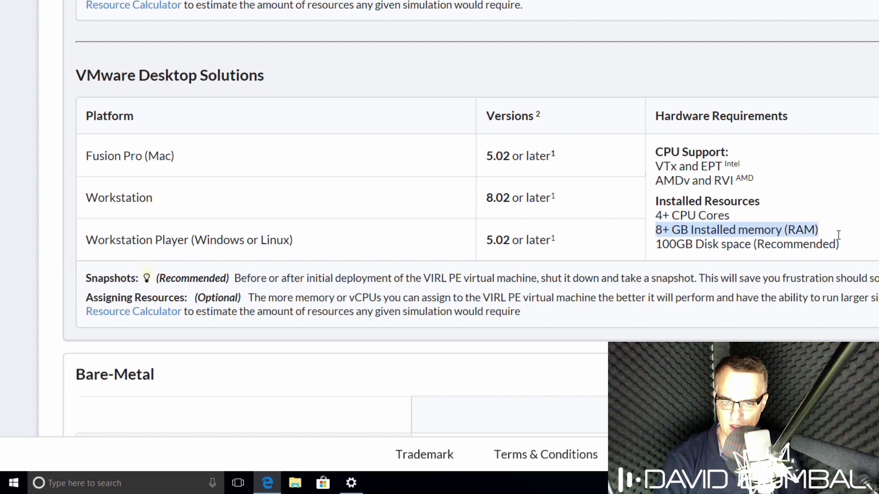
{"action": "left_click_drag", "start_coordinate": [656, 244], "coordinate": [836, 245]}
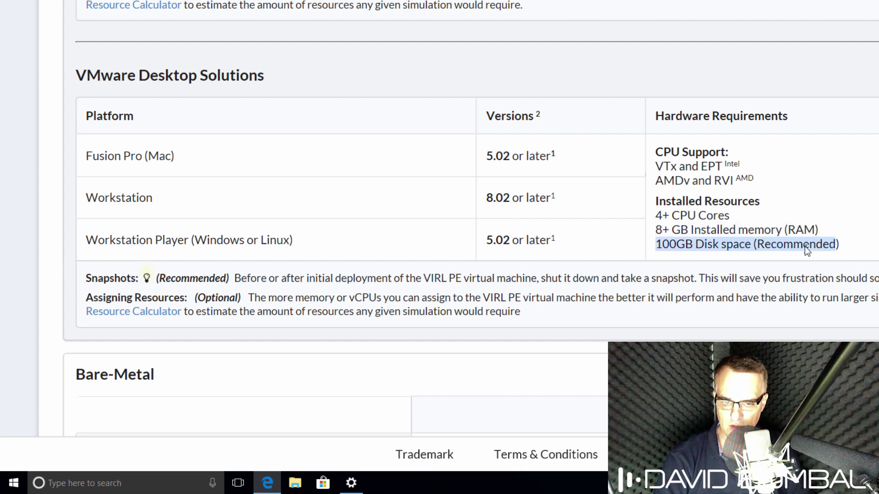
{"action": "scroll", "coordinate": [764, 221], "scroll_direction": "down", "scroll_amount": 6}
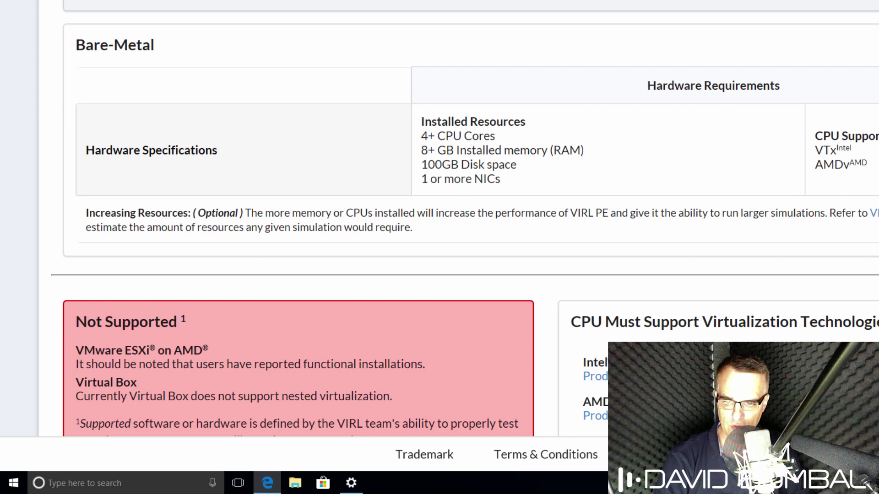
Highlight the bare-metal resources list and the unsupported VMware ESXi on AMD and VirtualBox entries.
{"action": "left_click_drag", "start_coordinate": [422, 120], "coordinate": [847, 169]}
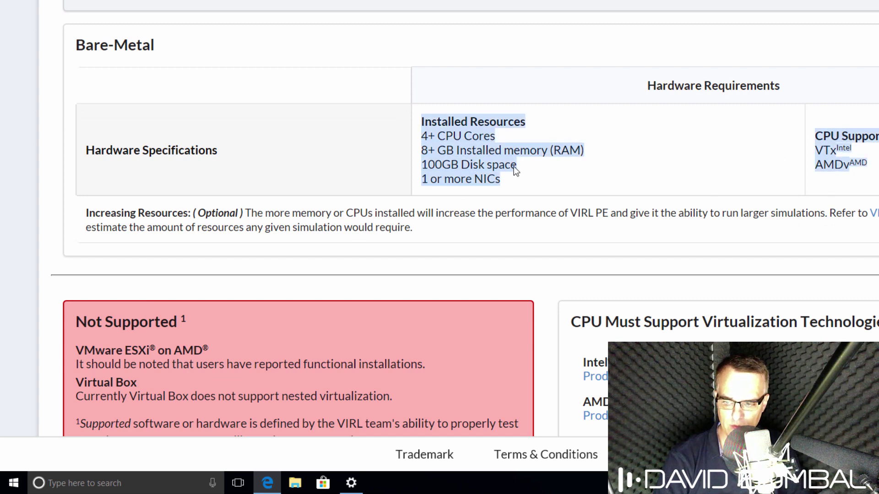
{"action": "scroll", "coordinate": [513, 165], "scroll_direction": "down", "scroll_amount": 3}
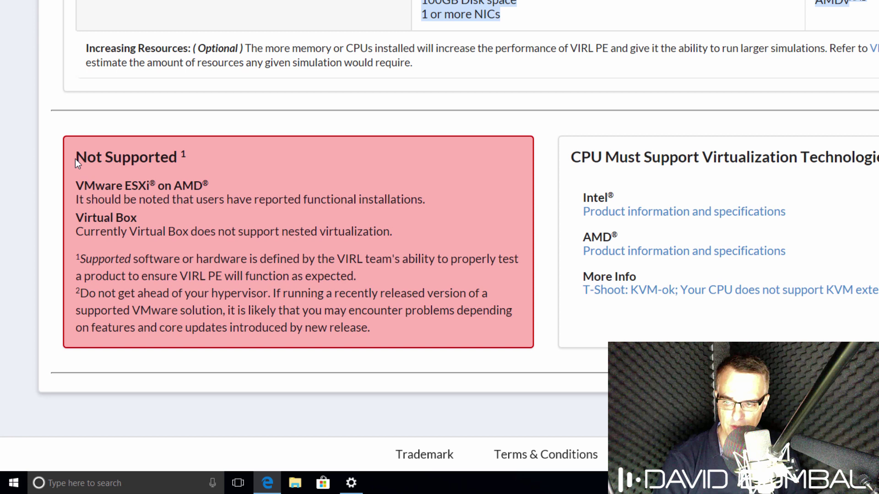
{"action": "left_click_drag", "start_coordinate": [73, 160], "coordinate": [349, 336]}
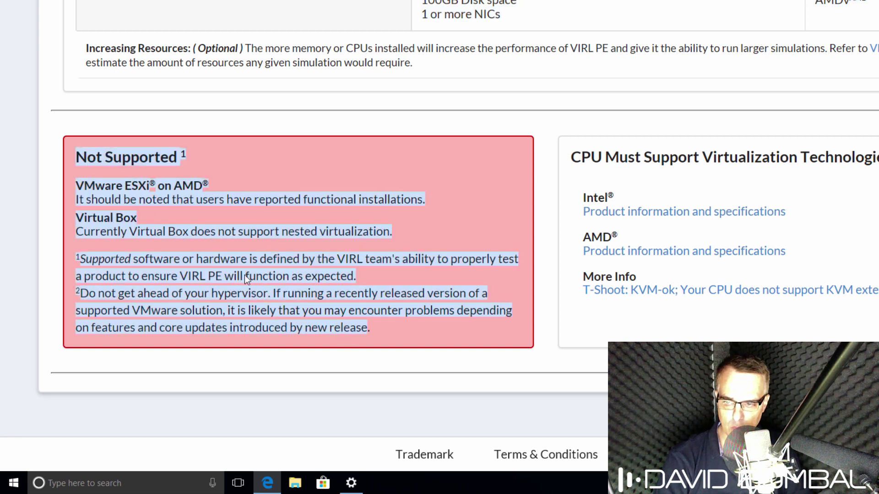
{"action": "left_click", "coordinate": [94, 185]}
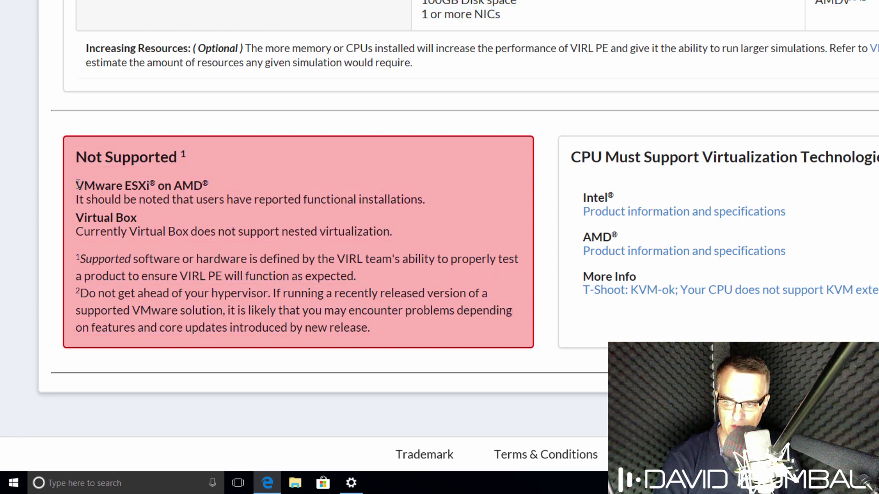
{"action": "left_click_drag", "start_coordinate": [76, 185], "coordinate": [209, 187]}
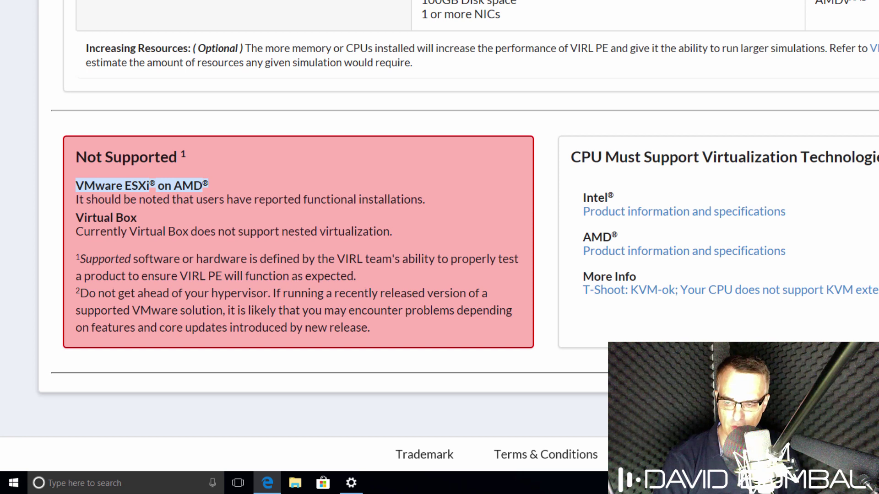
{"action": "left_click_drag", "start_coordinate": [76, 216], "coordinate": [138, 219]}
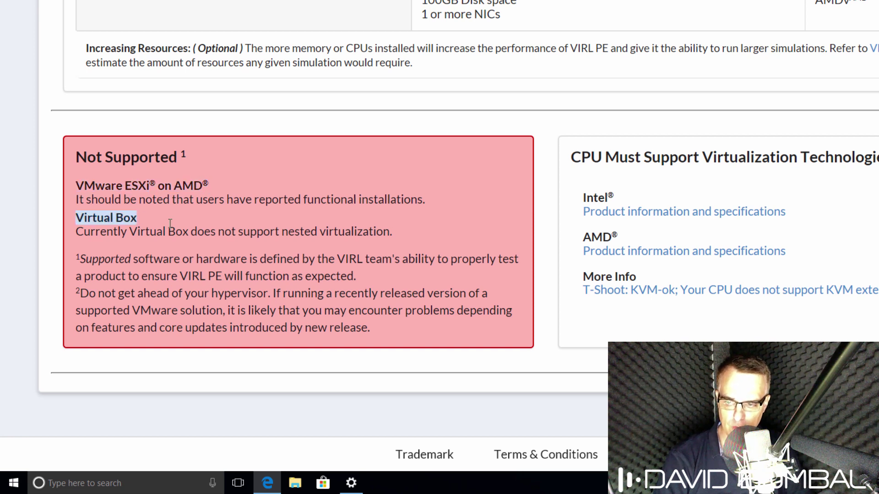
{"action": "left_click_drag", "start_coordinate": [49, 246], "coordinate": [394, 242]}
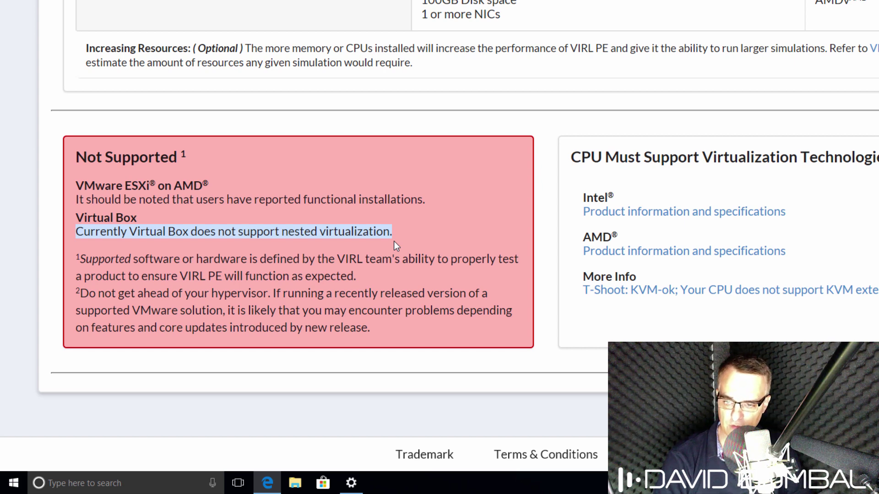
Revisit the Bare-Metal heading, re-highlight the Not Supported box, and scroll toward VIRL PE Connections.
{"action": "scroll", "coordinate": [340, 221], "scroll_direction": "up", "scroll_amount": 2}
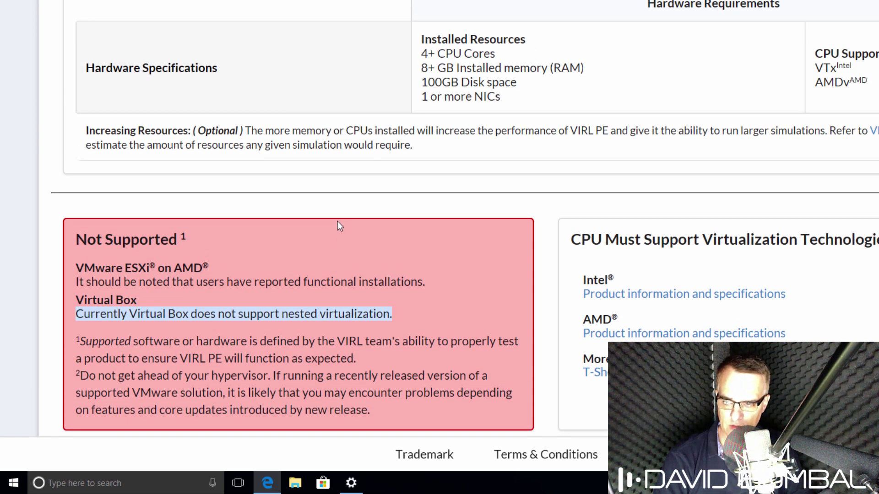
{"action": "scroll", "coordinate": [337, 222], "scroll_direction": "up", "scroll_amount": 9}
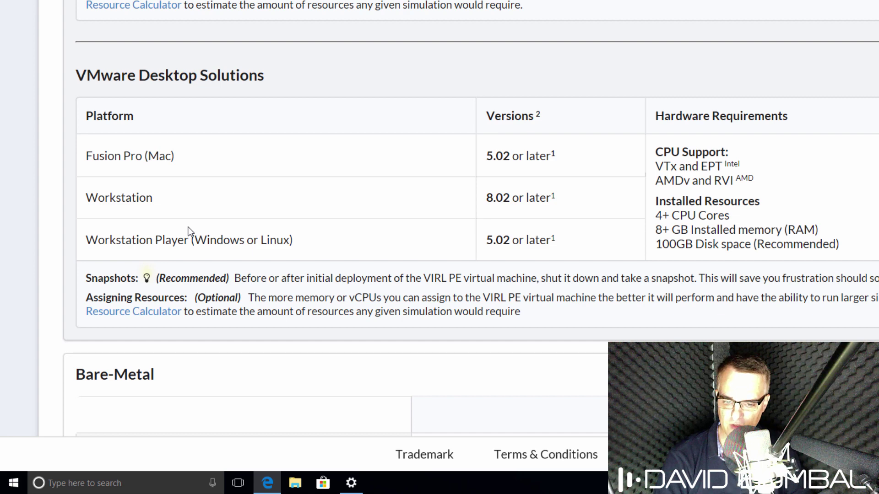
{"action": "scroll", "coordinate": [188, 230], "scroll_direction": "down", "scroll_amount": 5}
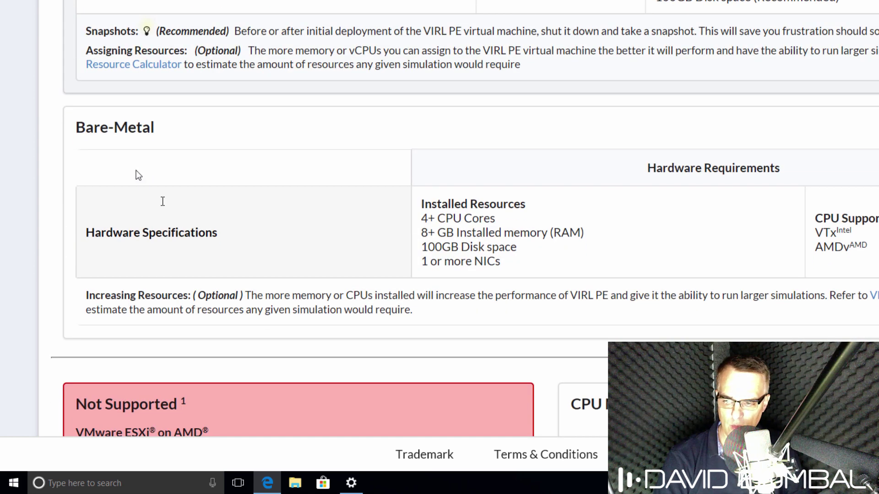
{"action": "left_click_drag", "start_coordinate": [75, 133], "coordinate": [155, 132]}
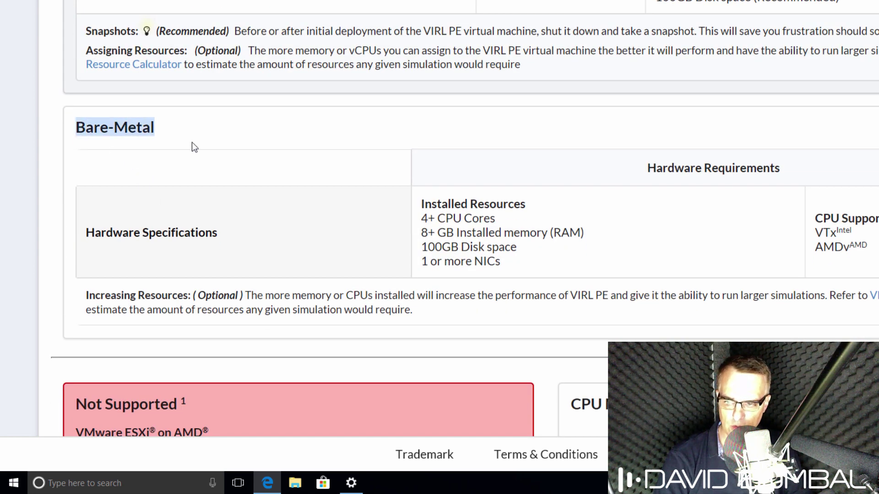
{"action": "scroll", "coordinate": [207, 199], "scroll_direction": "down", "scroll_amount": 2}
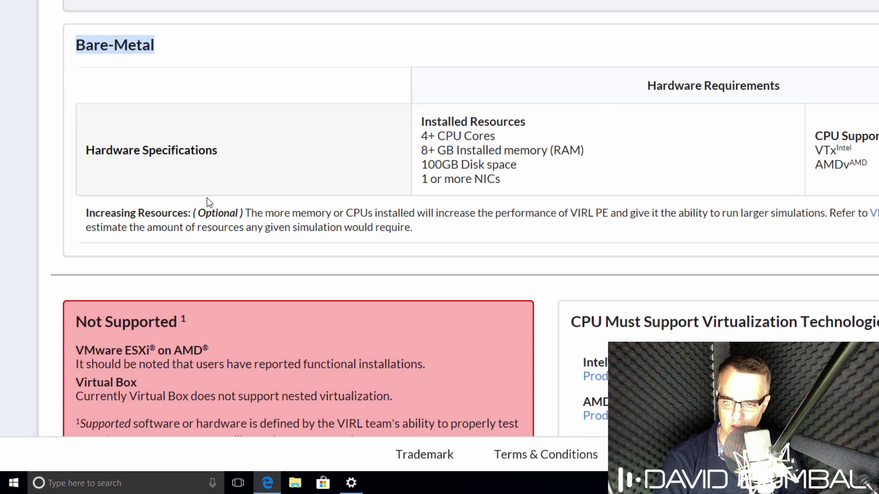
{"action": "scroll", "coordinate": [207, 200], "scroll_direction": "down", "scroll_amount": 2}
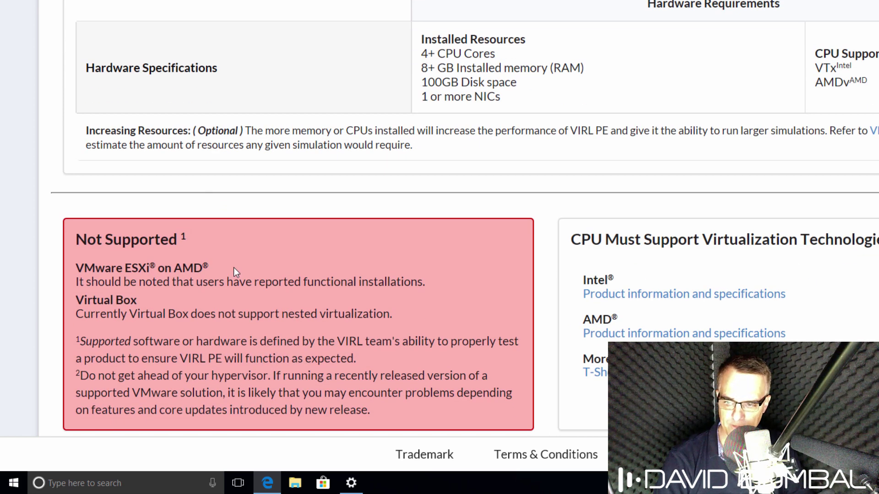
{"action": "scroll", "coordinate": [208, 225], "scroll_direction": "down", "scroll_amount": 2}
{"action": "left_click_drag", "start_coordinate": [74, 157], "coordinate": [427, 347]}
{"action": "scroll", "coordinate": [417, 338], "scroll_direction": "down", "scroll_amount": 4}
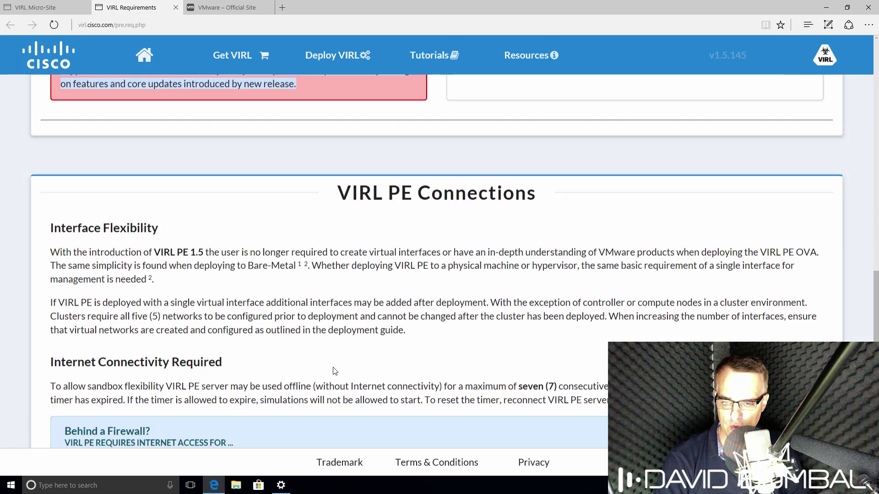
Highlight the Internet Connectivity Required heading, seven-day offline limit and firewall box, then reach Software and License Download.
{"action": "scroll", "coordinate": [335, 371], "scroll_direction": "down", "scroll_amount": 3}
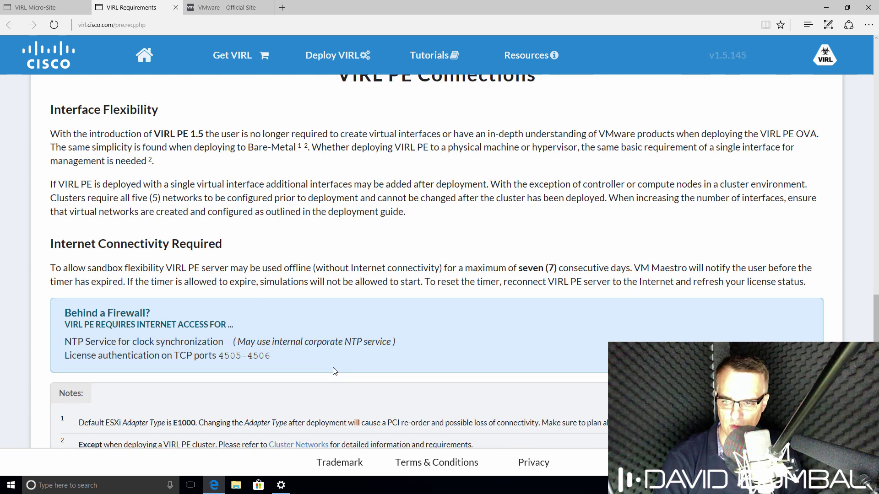
{"action": "scroll", "coordinate": [335, 370], "scroll_direction": "down", "scroll_amount": 2}
{"action": "scroll", "coordinate": [251, 191], "scroll_direction": "up", "scroll_amount": 4}
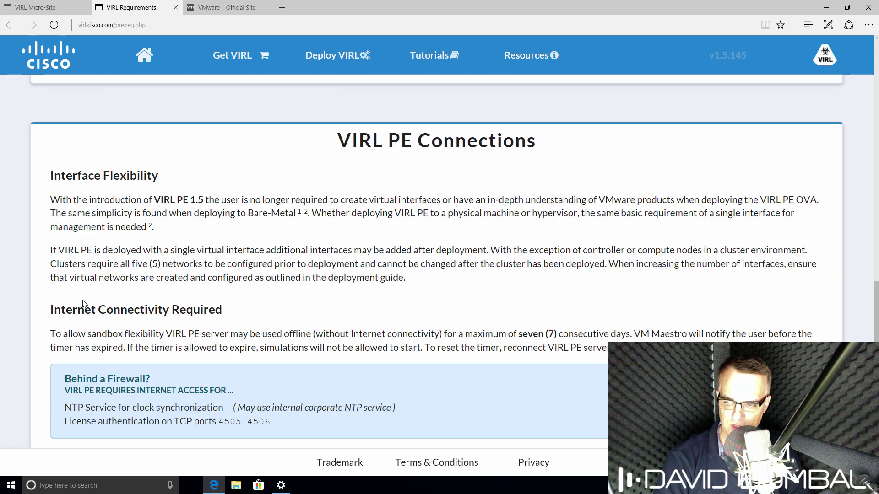
{"action": "left_click_drag", "start_coordinate": [40, 310], "coordinate": [284, 319]}
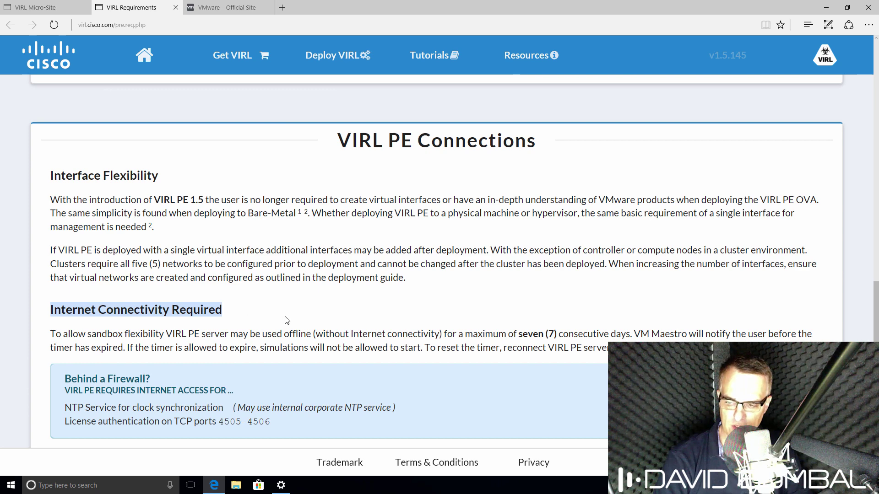
{"action": "scroll", "coordinate": [287, 319], "scroll_direction": "down", "scroll_amount": 1}
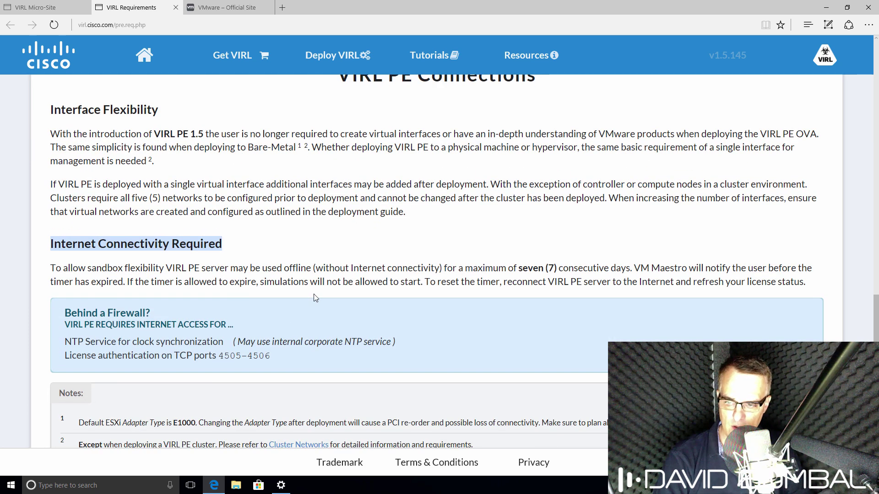
{"action": "left_click_drag", "start_coordinate": [166, 269], "coordinate": [607, 263]}
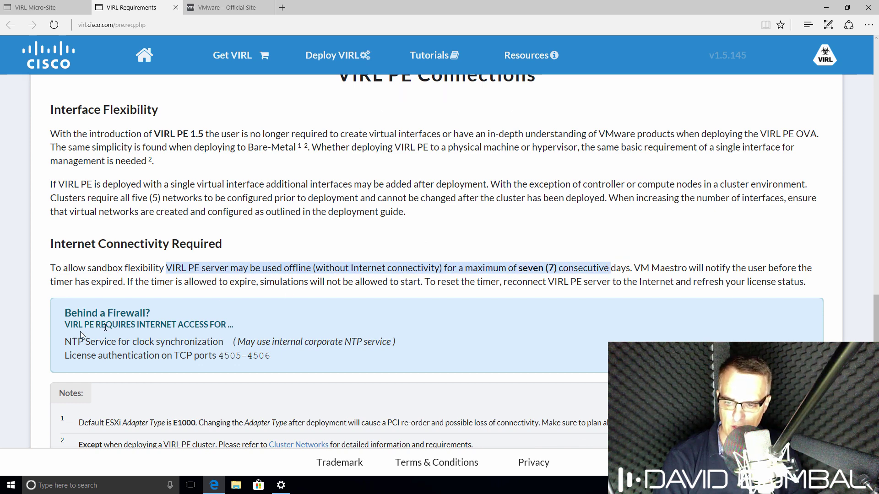
{"action": "left_click_drag", "start_coordinate": [62, 313], "coordinate": [330, 375]}
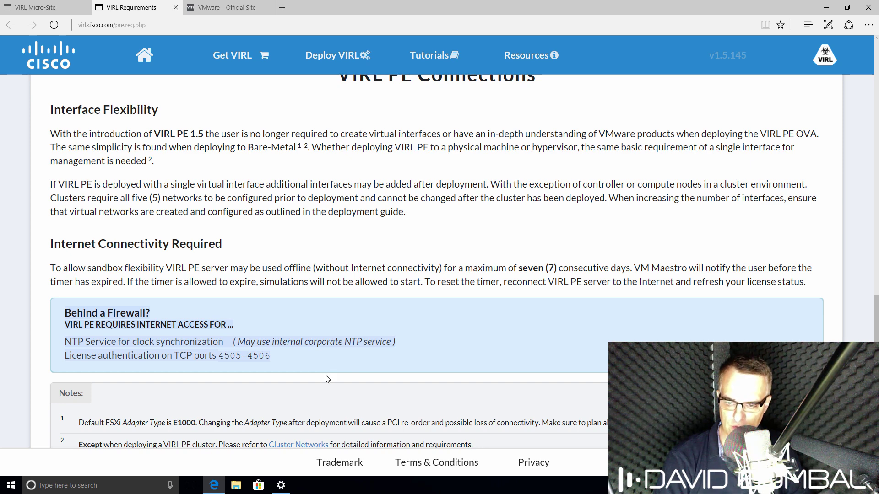
{"action": "scroll", "coordinate": [327, 379], "scroll_direction": "down", "scroll_amount": 3}
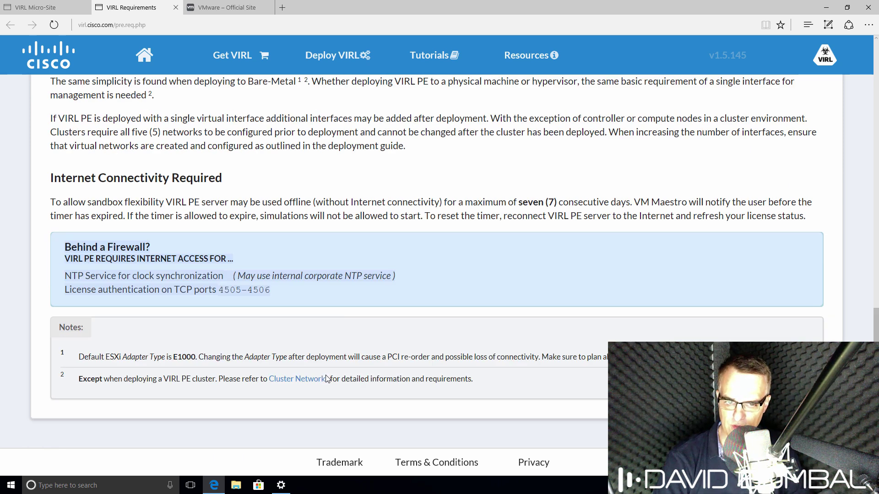
{"action": "scroll", "coordinate": [328, 379], "scroll_direction": "down", "scroll_amount": 6}
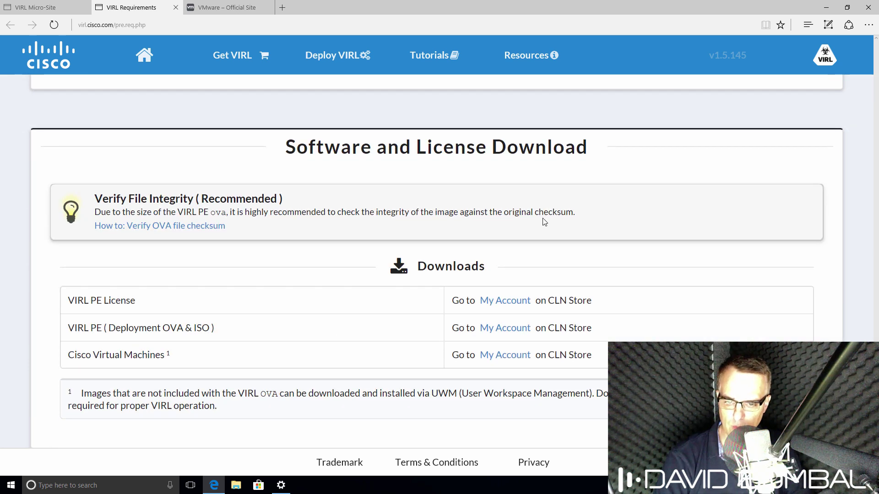
{"action": "left_click_drag", "start_coordinate": [68, 300], "coordinate": [136, 300]}
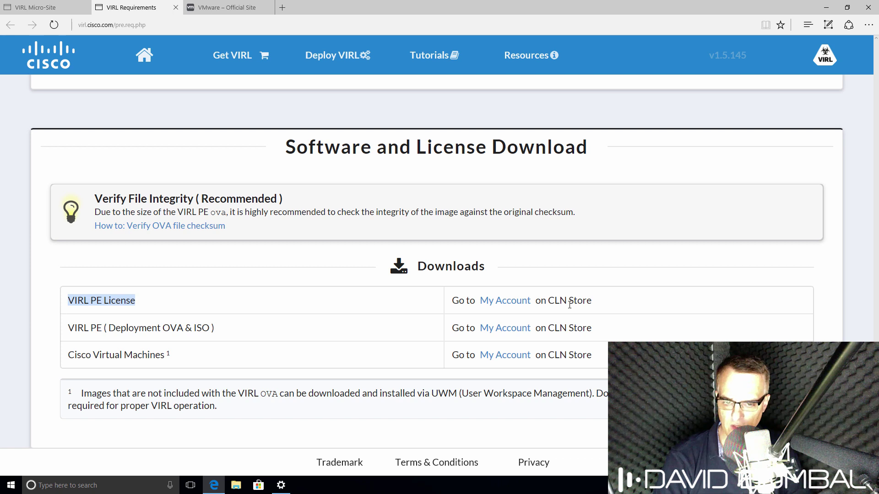
{"action": "left_click_drag", "start_coordinate": [161, 329], "coordinate": [223, 329]}
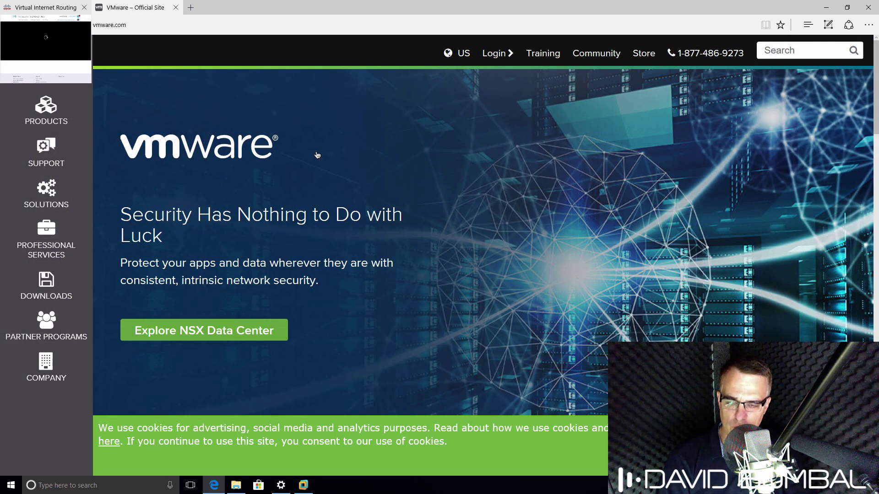
From VMware Downloads, open Workstation Player in a new tab and view the Workstation Pro 14 trial page.
{"action": "key", "text": "ctrl+l"}
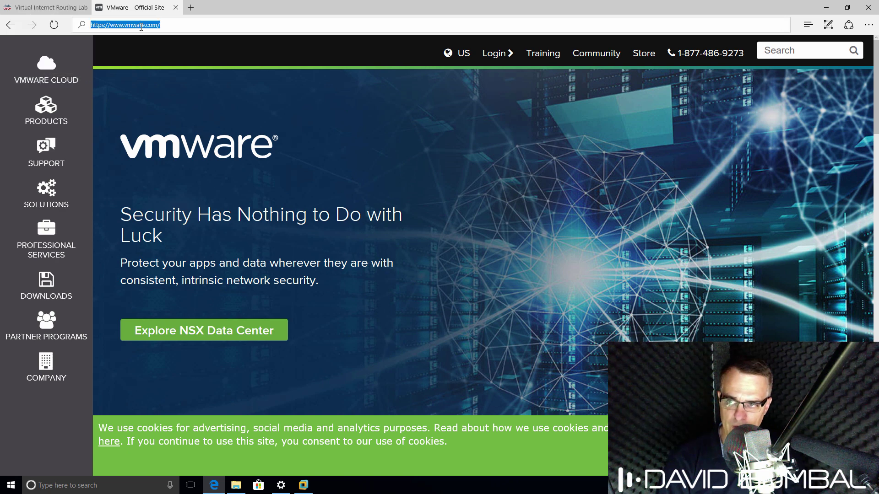
{"action": "left_click", "coordinate": [50, 281]}
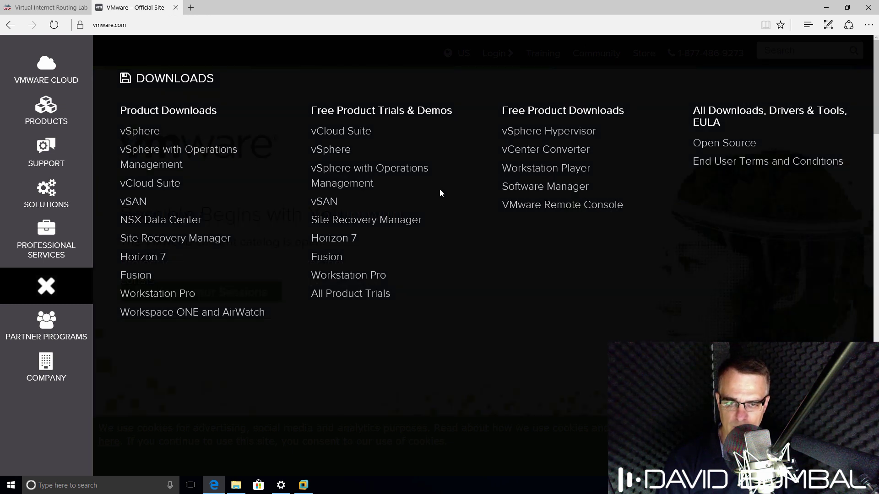
{"action": "right_click", "coordinate": [559, 173]}
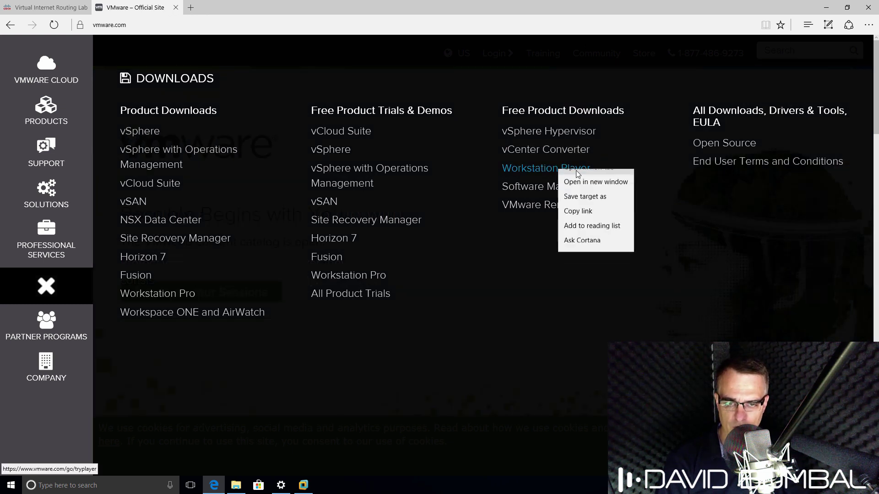
{"action": "left_click", "coordinate": [576, 180]}
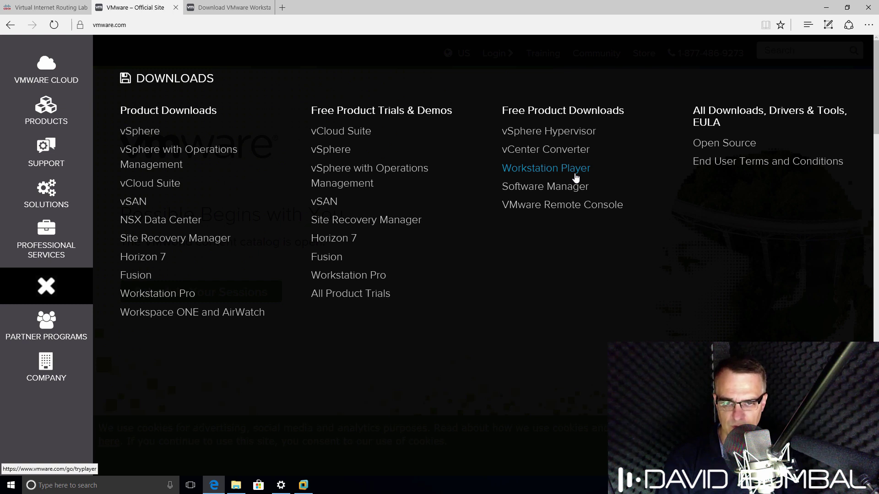
{"action": "left_click", "coordinate": [366, 283]}
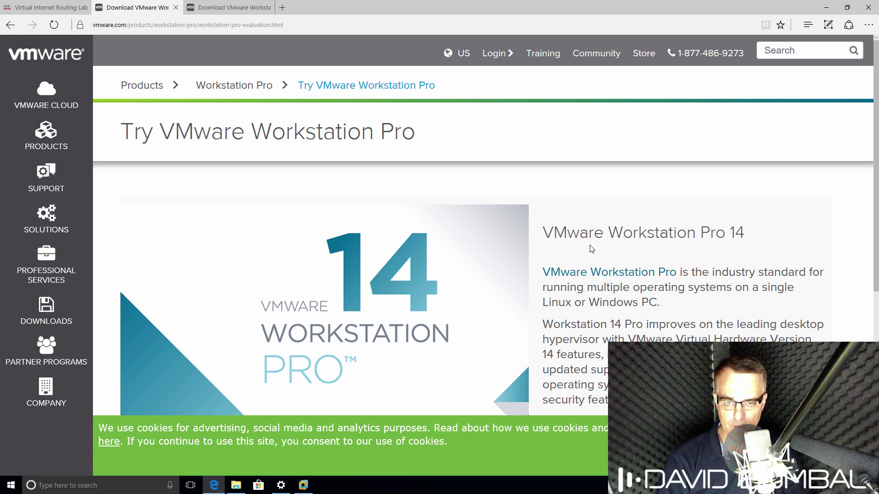
Download and save the VMware Workstation 14.1.2 Player installer for Windows 64-bit.
{"action": "left_click", "coordinate": [225, 9]}
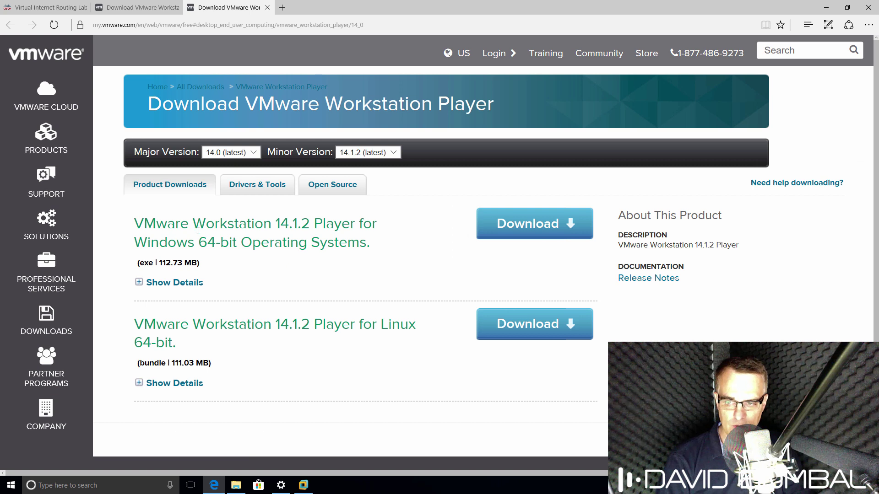
{"action": "left_click_drag", "start_coordinate": [135, 221], "coordinate": [403, 246]}
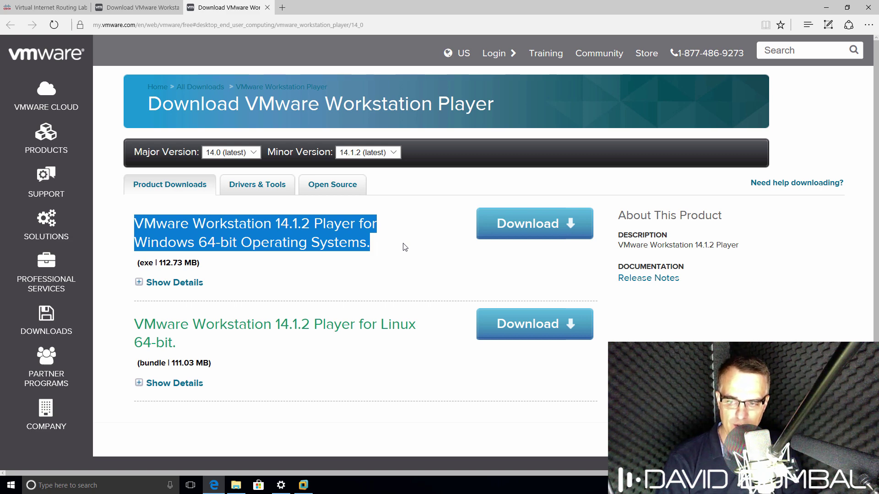
{"action": "left_click", "coordinate": [514, 222]}
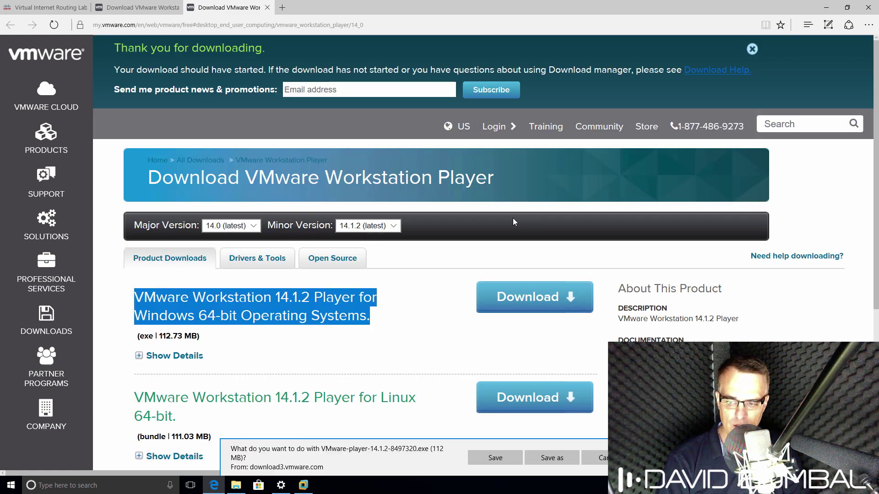
{"action": "left_click", "coordinate": [495, 460]}
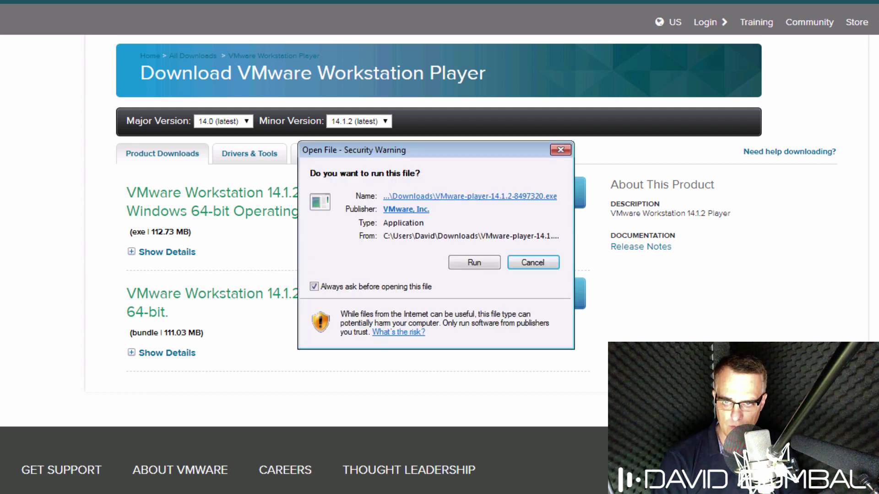
Run the Workstation 14 Player installer, accept the licence, keep default setup, user experience and shortcut options, and finish.
{"action": "left_click", "coordinate": [482, 267]}
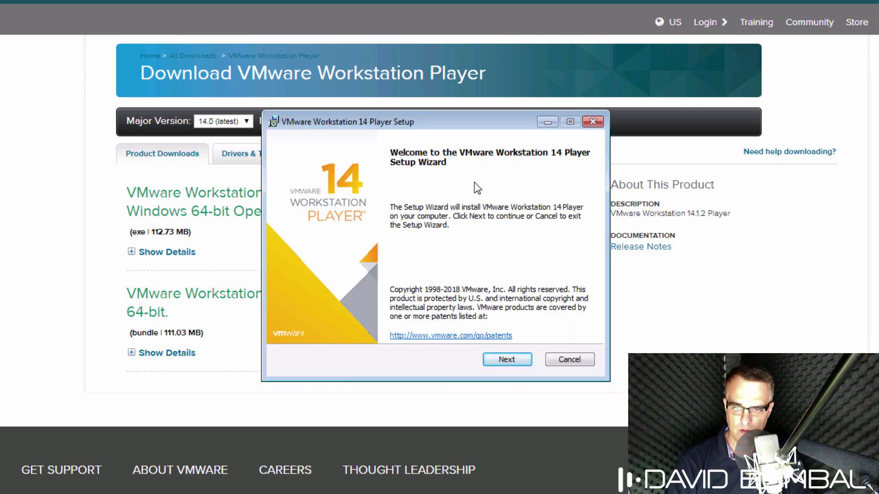
{"action": "left_click", "coordinate": [511, 361]}
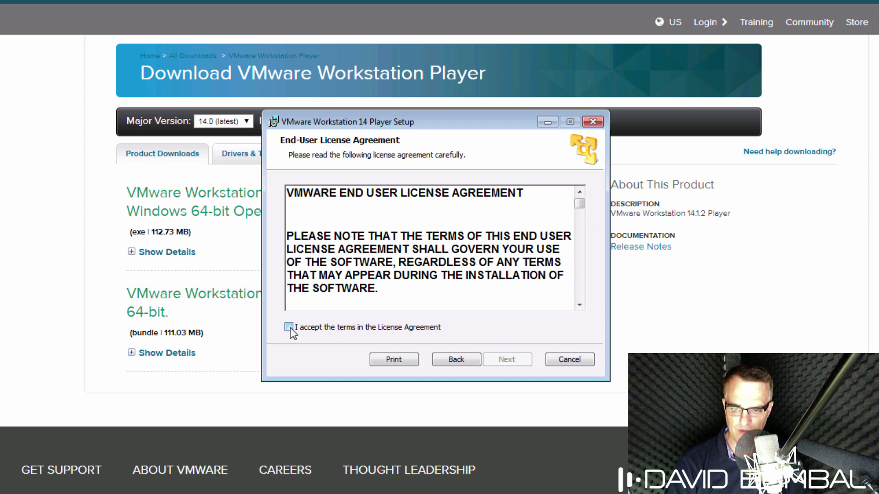
{"action": "left_click", "coordinate": [289, 327]}
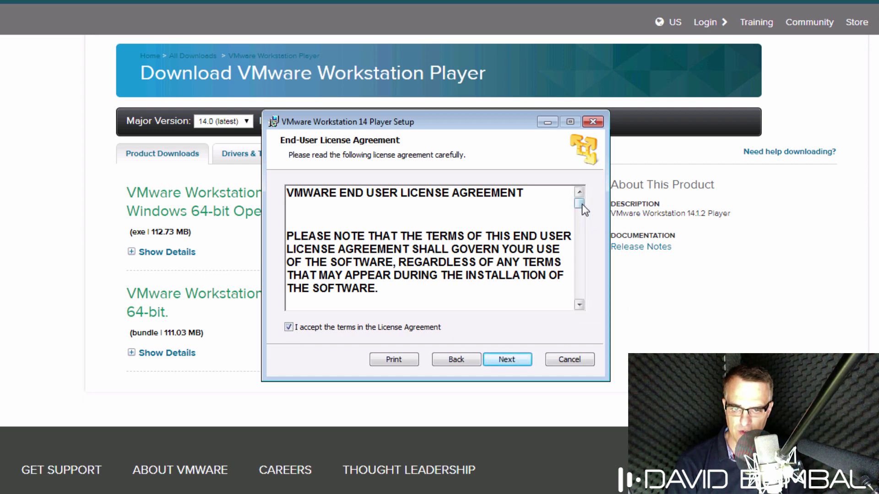
{"action": "left_click_drag", "start_coordinate": [580, 204], "coordinate": [580, 309]}
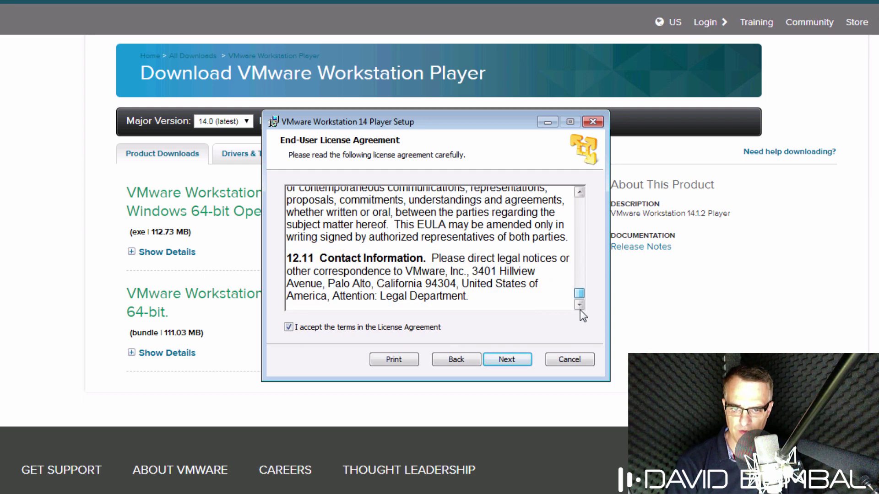
{"action": "left_click", "coordinate": [513, 359]}
{"action": "left_click", "coordinate": [512, 360]}
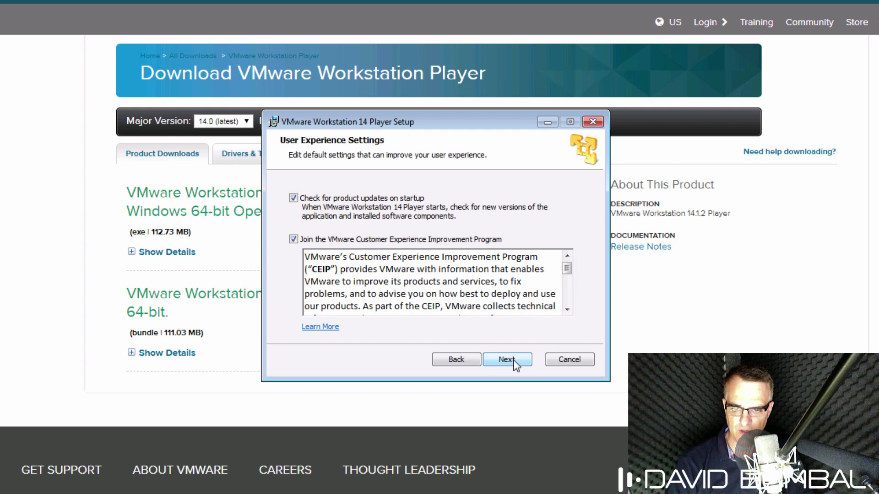
{"action": "left_click", "coordinate": [513, 360]}
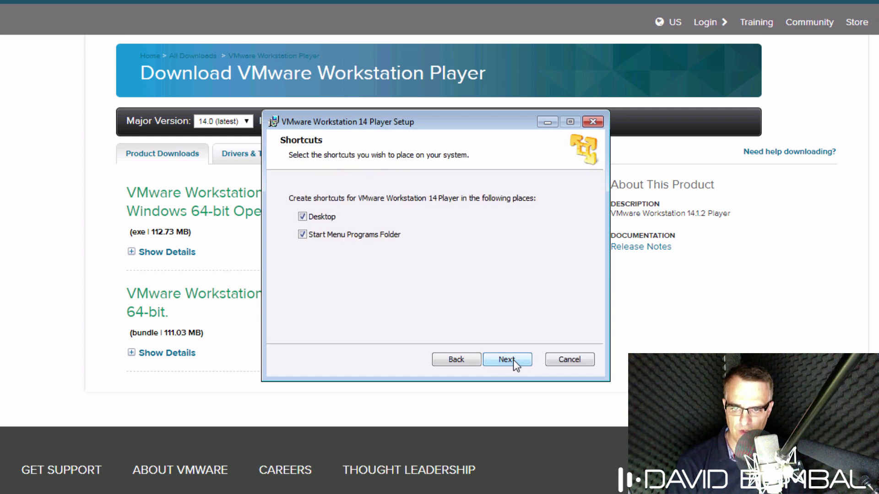
{"action": "left_click", "coordinate": [513, 360]}
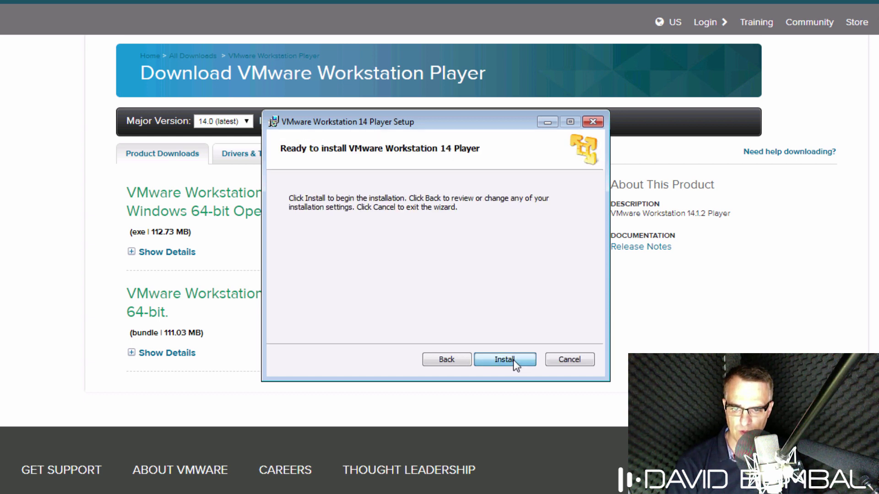
{"action": "left_click", "coordinate": [513, 360]}
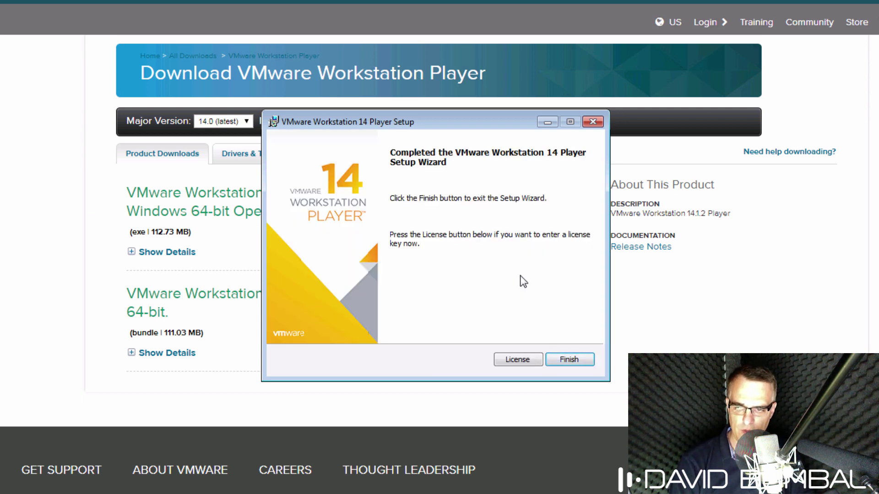
{"action": "left_click", "coordinate": [570, 360]}
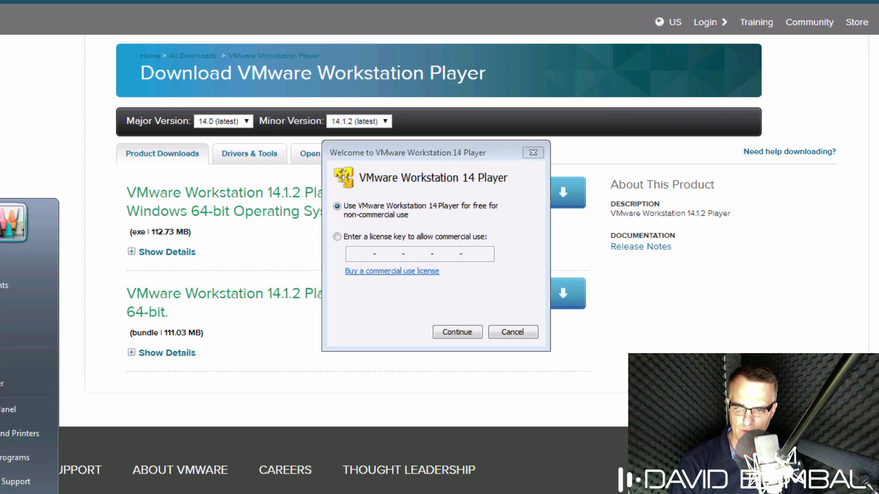
Choose free non-commercial use for Workstation 14 Player and maximize the Player window.
{"action": "left_click", "coordinate": [442, 159]}
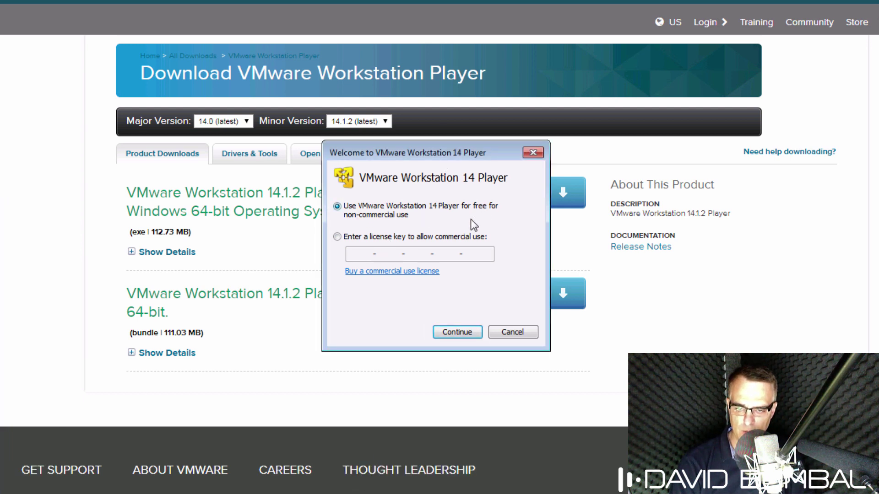
{"action": "left_click", "coordinate": [455, 331]}
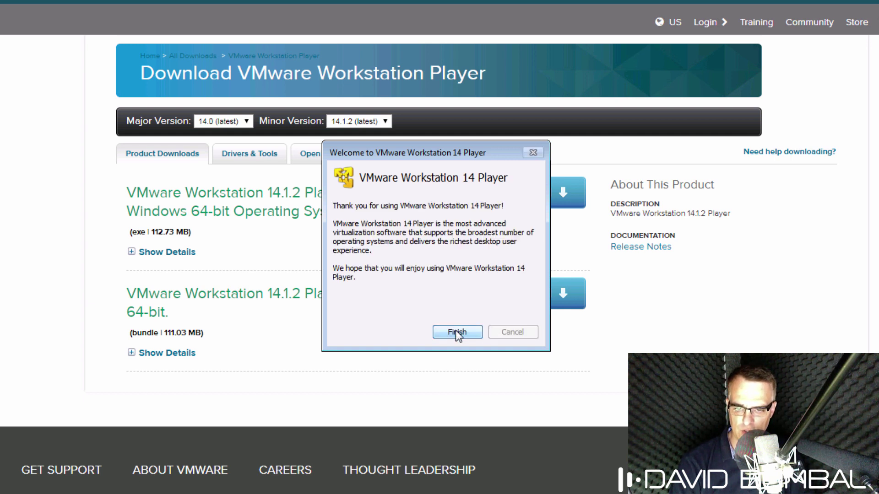
{"action": "left_click", "coordinate": [455, 331]}
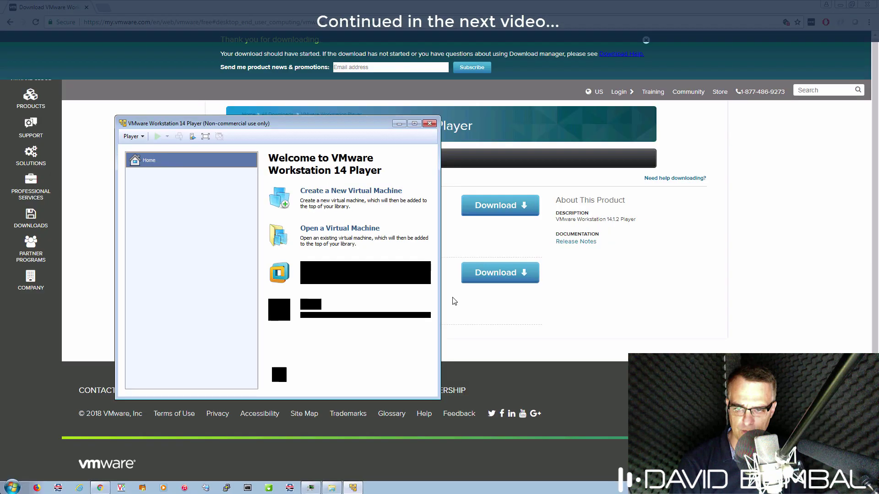
{"action": "left_click_drag", "start_coordinate": [336, 124], "coordinate": [433, 103]}
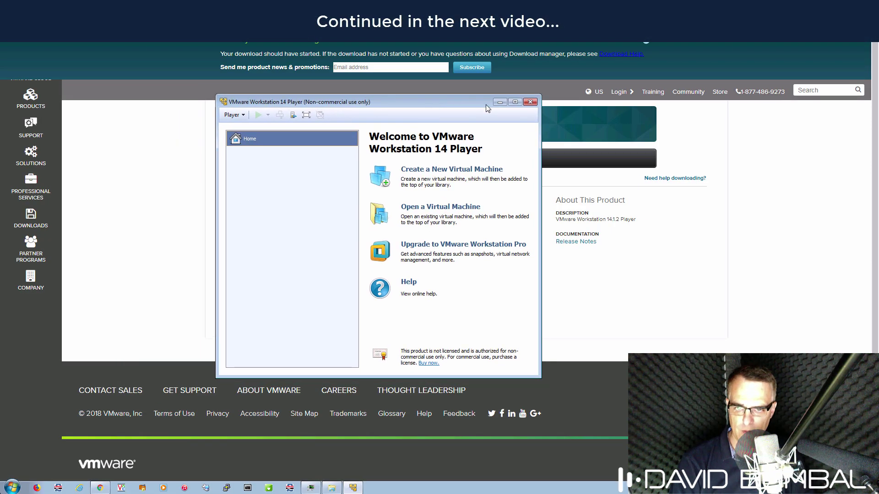
{"action": "left_click", "coordinate": [515, 101]}
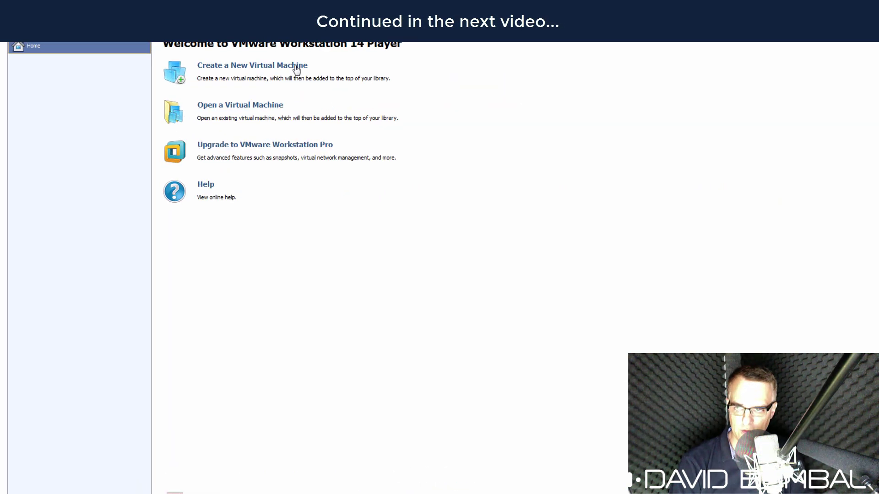